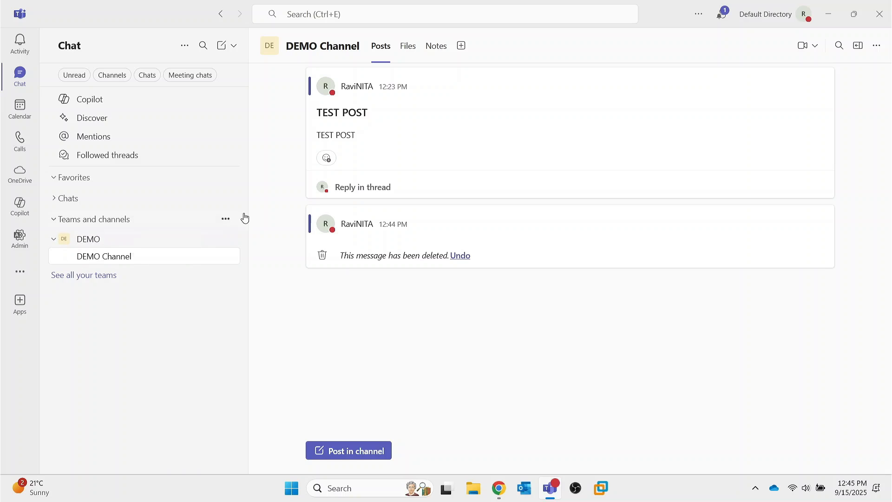
- Upload TEST FILE.txt from the Desktop to the DEMO Channel's files
{"action": "left_click", "coordinate": [411, 52]}
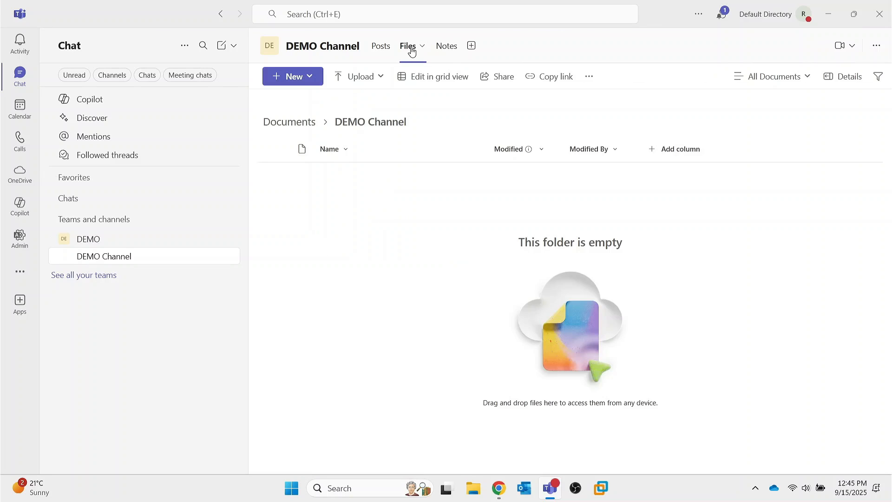
{"action": "left_click", "coordinate": [377, 78]}
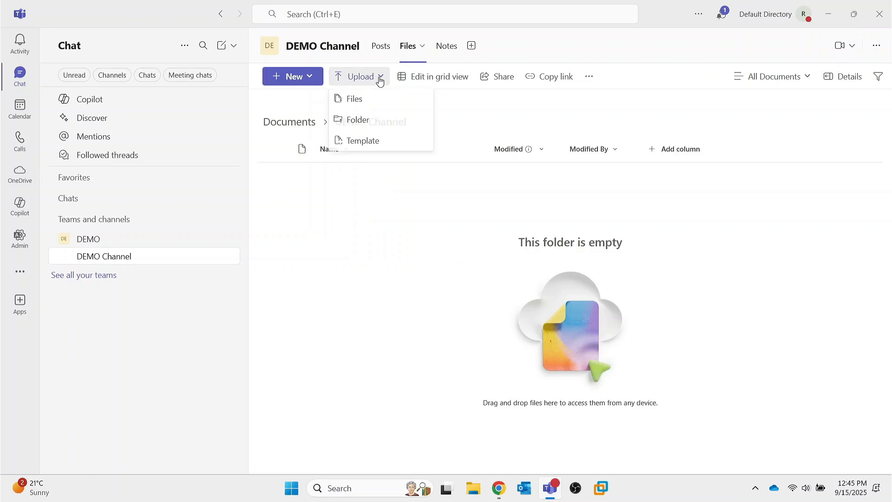
{"action": "left_click", "coordinate": [360, 105]}
{"action": "left_click", "coordinate": [206, 199]}
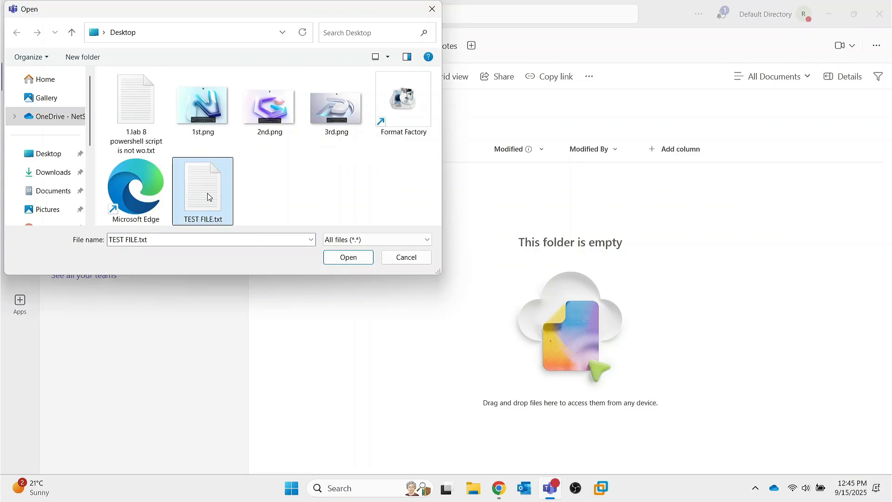
{"action": "left_click", "coordinate": [348, 257]}
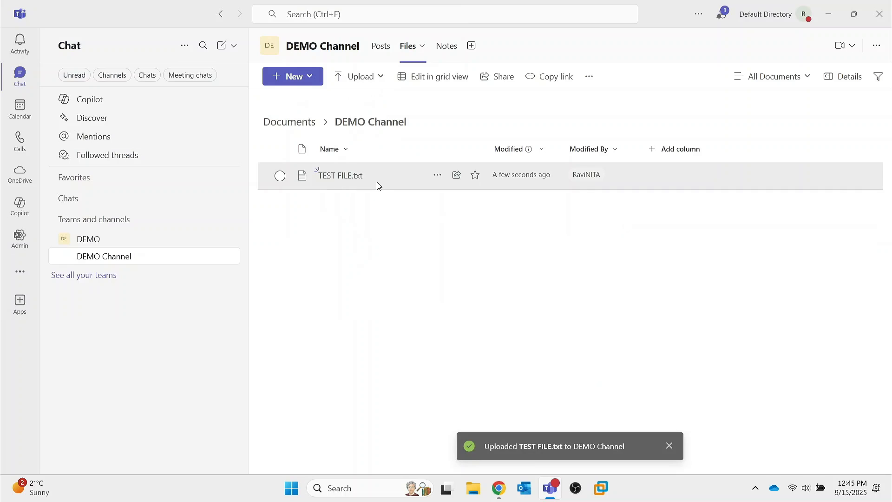
- Look up the version history of TEST FILE.txt in the DEMO Channel's files, and close it
{"action": "left_click", "coordinate": [437, 176]}
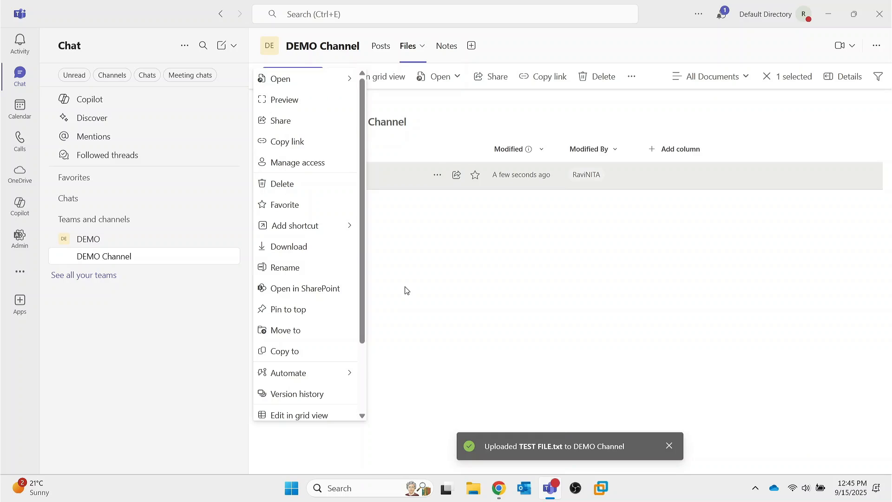
{"action": "left_click", "coordinate": [428, 273]}
{"action": "left_click", "coordinate": [439, 179]}
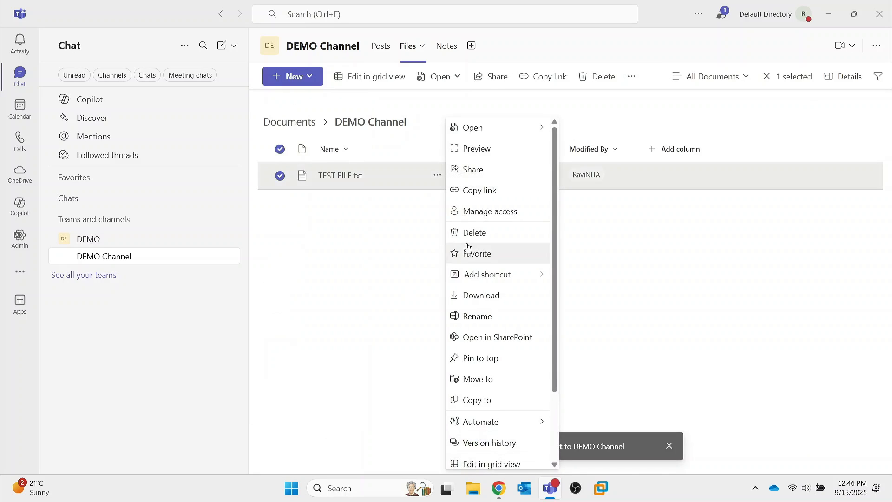
{"action": "scroll", "coordinate": [499, 376], "scroll_direction": "down", "scroll_amount": 2}
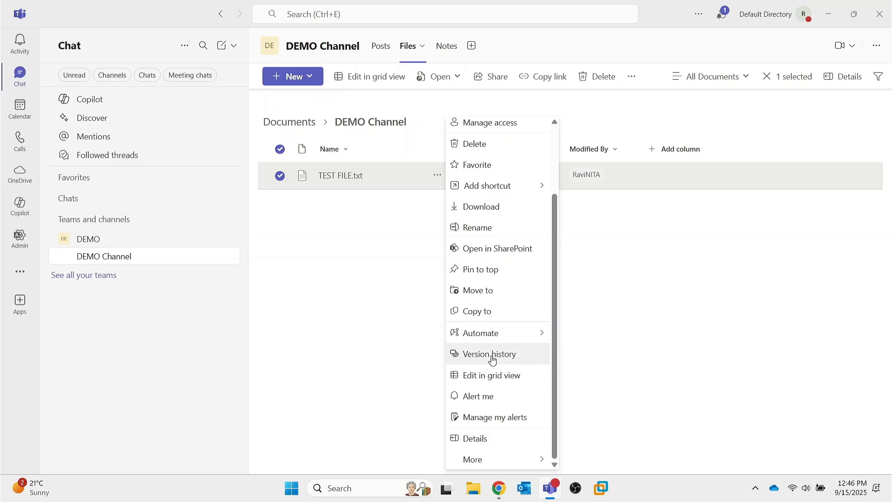
{"action": "left_click", "coordinate": [492, 356]}
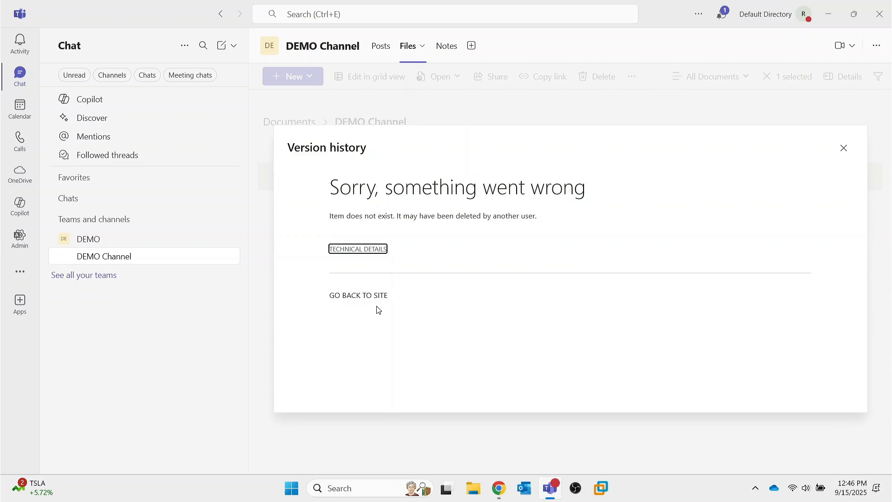
{"action": "left_click", "coordinate": [843, 148]}
{"action": "left_click", "coordinate": [313, 261]}
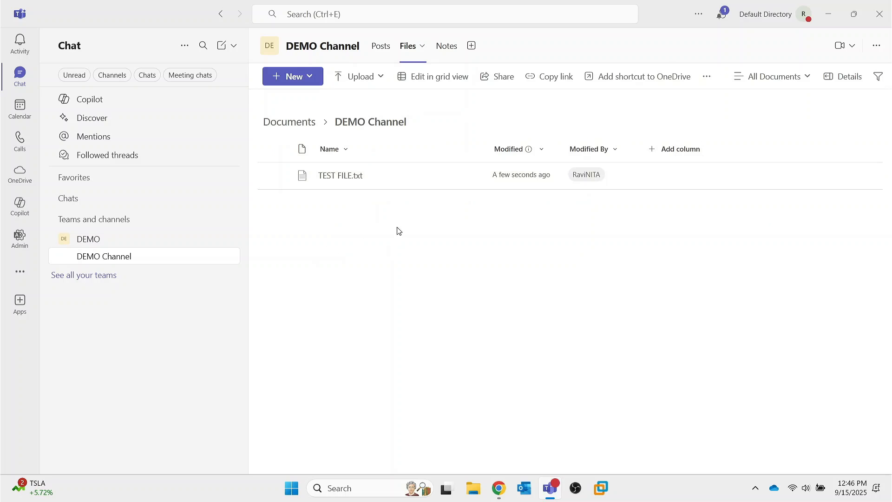
- Switch to the Teams session in Windows Sandbox and open TEST FILE.txt from the DEMO Channel's files
{"action": "key", "text": "alt+Tab"}
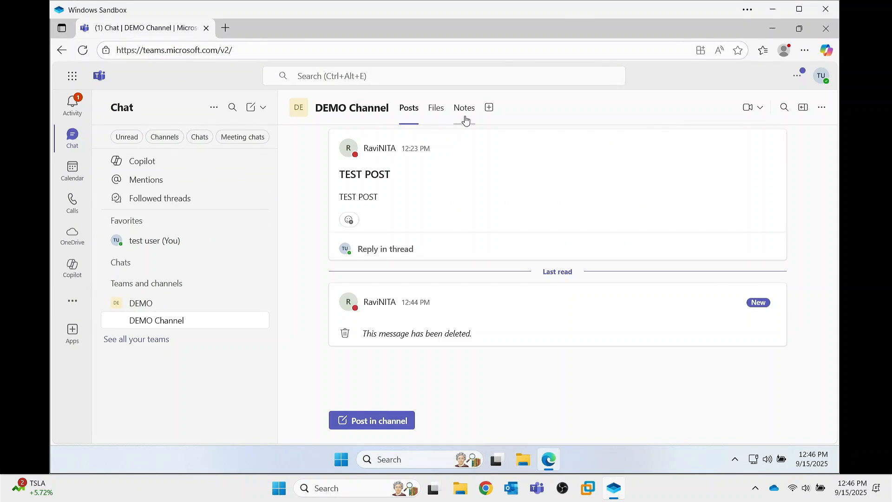
{"action": "left_click", "coordinate": [436, 111]}
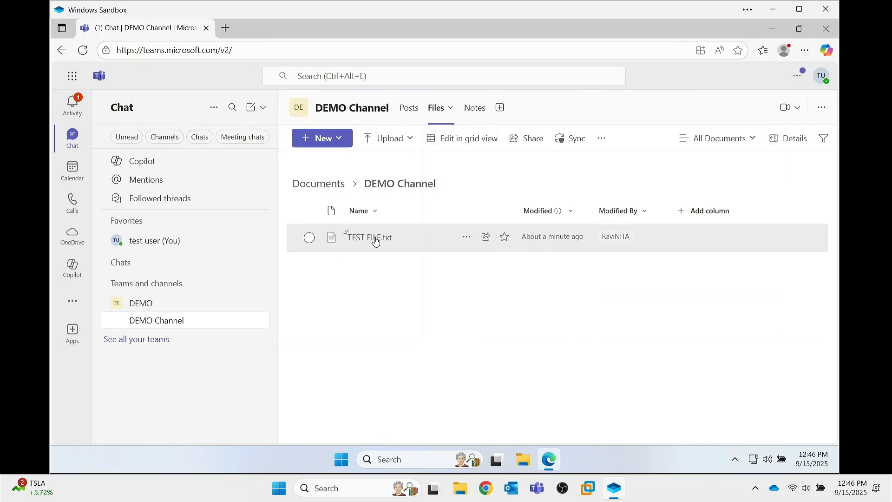
{"action": "left_click", "coordinate": [375, 239]}
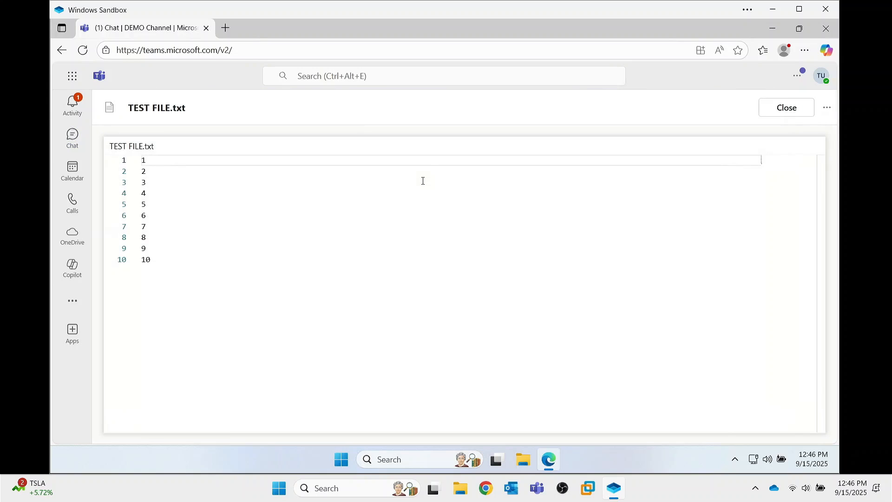
- Try to delete text on line 9 of TEST FILE.txt, and close the file
{"action": "left_click", "coordinate": [210, 254]}
{"action": "key", "text": "BackSpace"}
{"action": "key", "text": "BackSpace"}
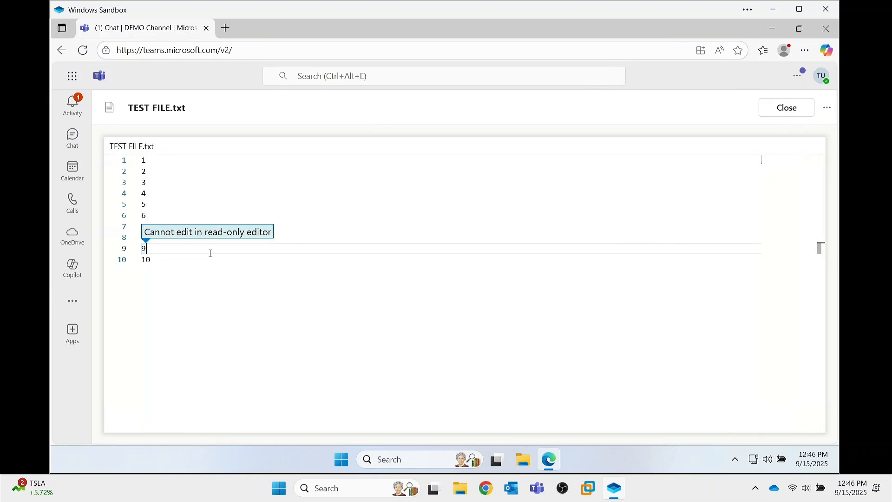
{"action": "left_click", "coordinate": [786, 107]}
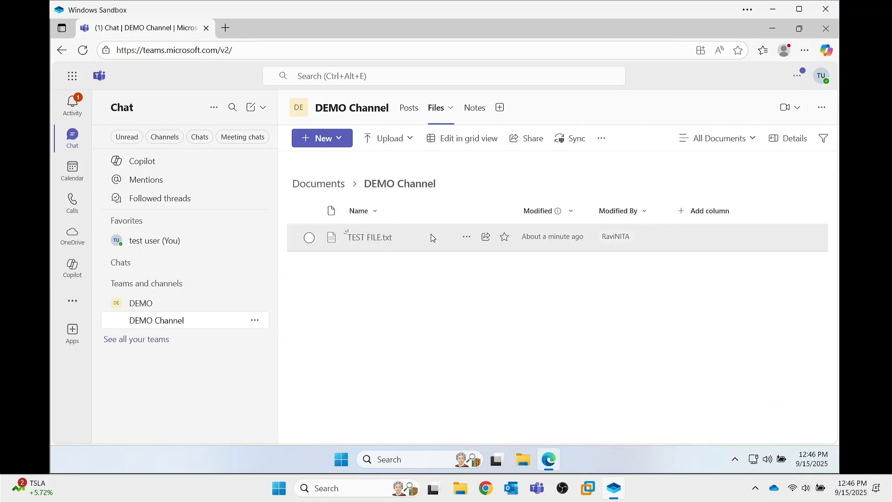
- Open TEST FILE.txt from the DEMO Channel's files in Text Editor
{"action": "right_click", "coordinate": [367, 242]}
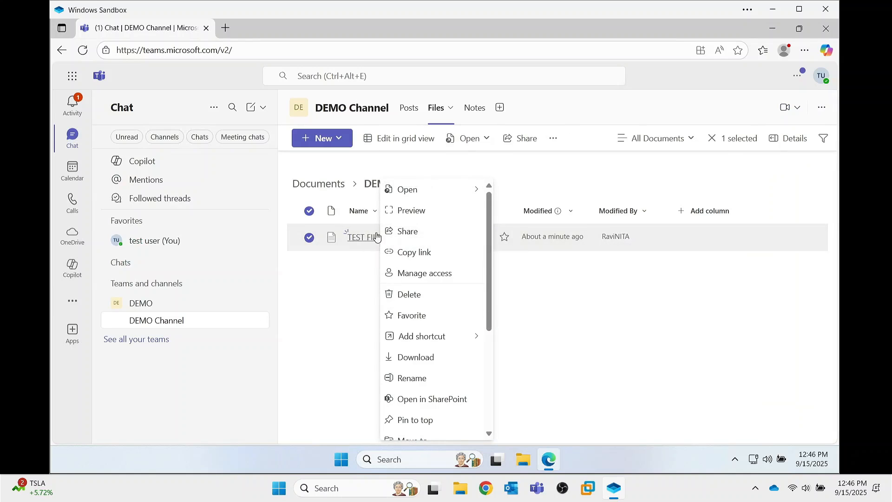
{"action": "mouse_move", "coordinate": [471, 189]}
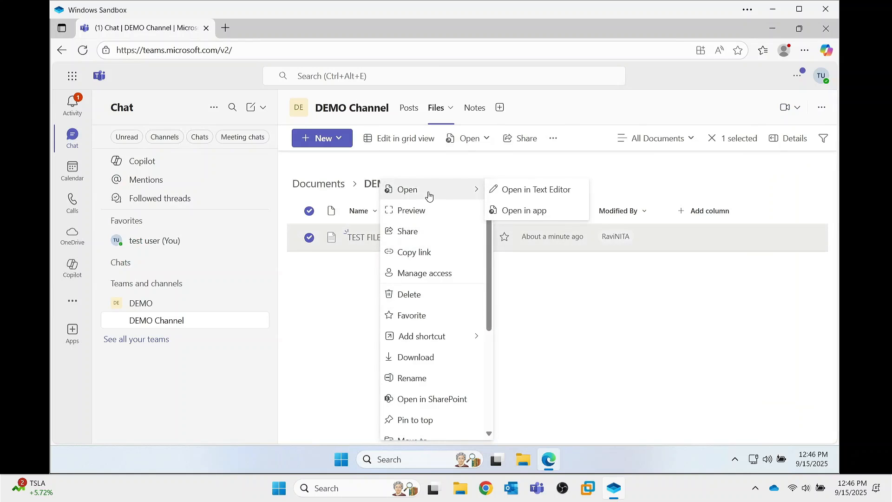
{"action": "left_click", "coordinate": [531, 193]}
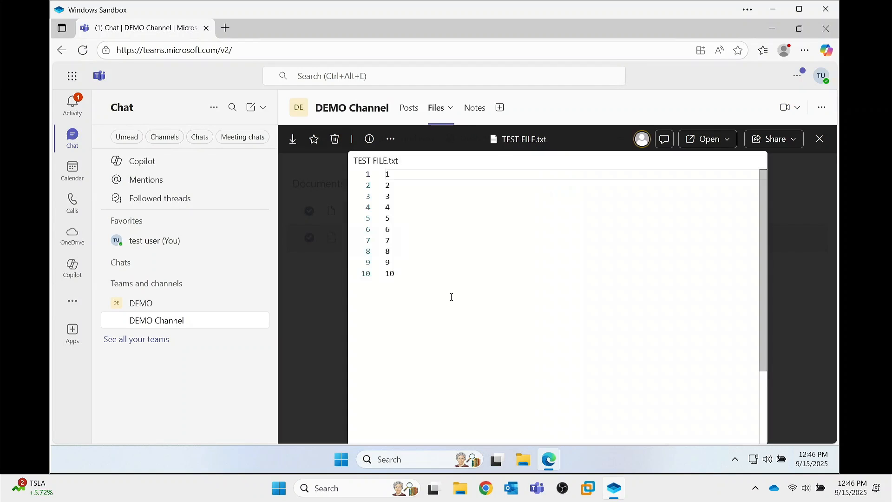
- Append the lines 11, 12, 13 and 14 to the end of TEST FILE.txt, save it and close the editor
{"action": "left_click", "coordinate": [417, 272]}
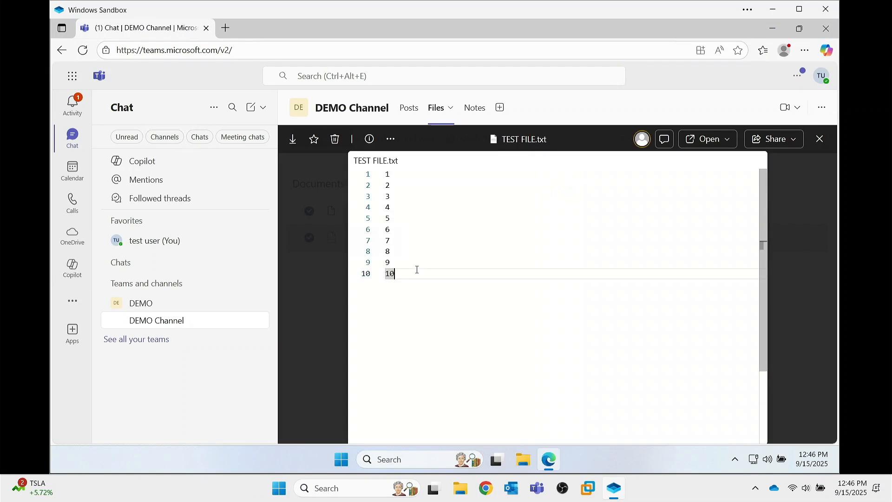
{"action": "key", "text": "Return"}
{"action": "type", "text": "11"}
{"action": "key", "text": "Return"}
{"action": "type", "text": "12"}
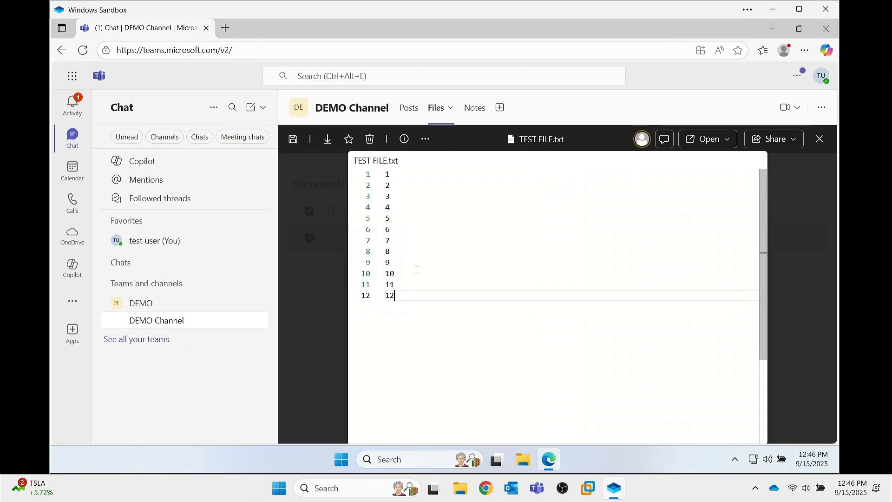
{"action": "key", "text": "Return"}
{"action": "type", "text": "13"}
{"action": "key", "text": "Return"}
{"action": "type", "text": "14"}
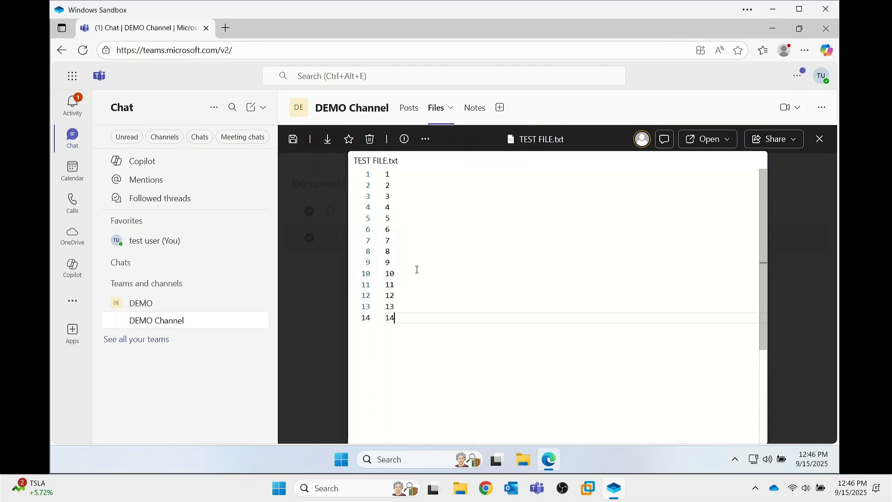
{"action": "key", "text": "ctrl+s"}
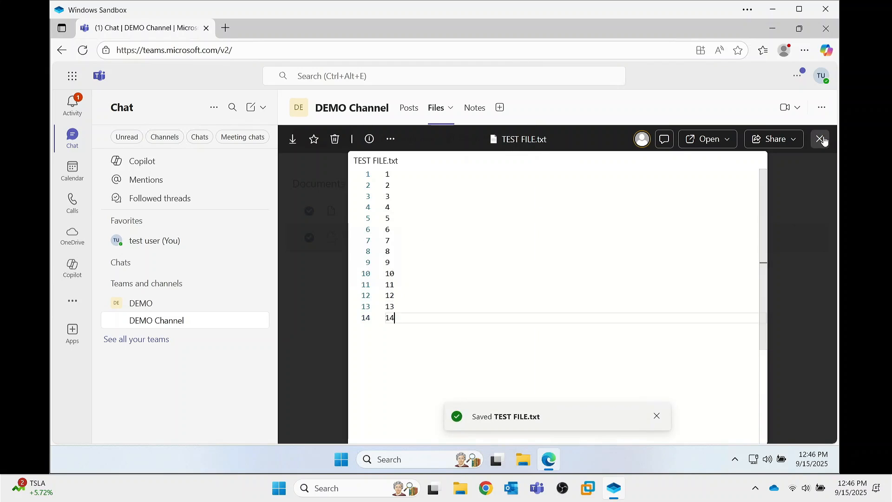
{"action": "left_click", "coordinate": [818, 139]}
- Switch back to the Teams desktop app and open TEST FILE.txt to check the added lines, closing it when done
{"action": "key", "text": "ctrl+super+Left"}
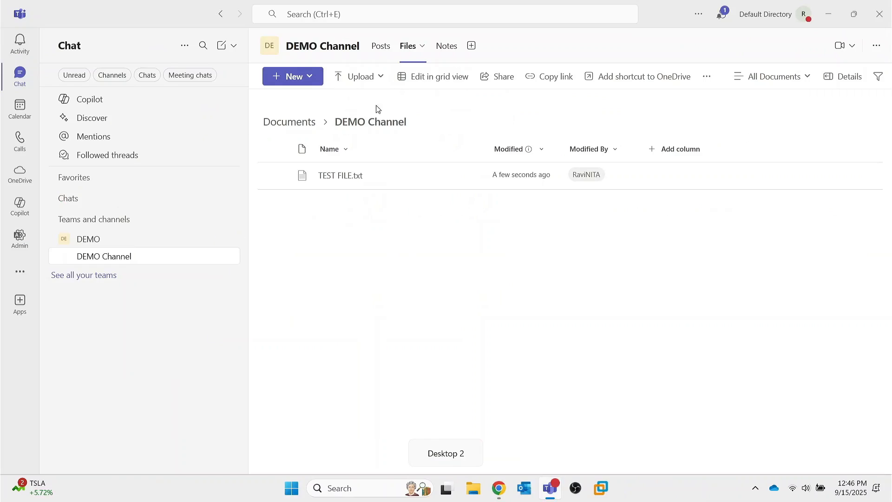
{"action": "left_click", "coordinate": [331, 180]}
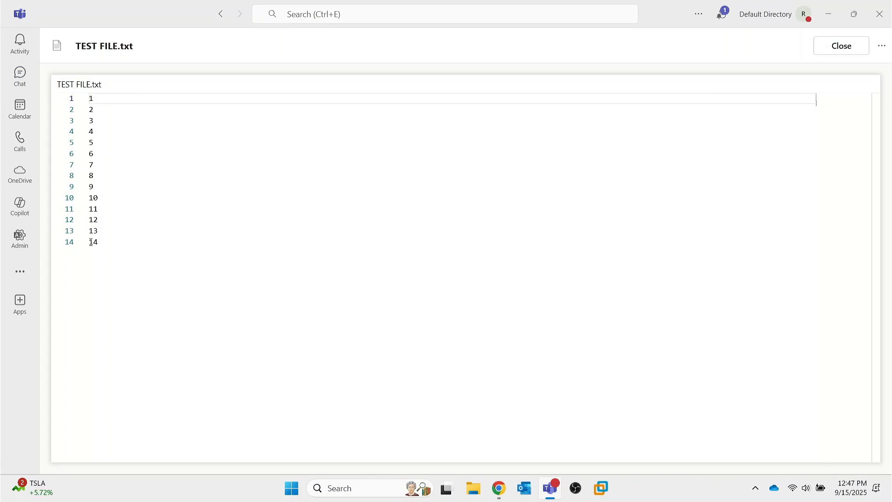
{"action": "left_click", "coordinate": [855, 45]}
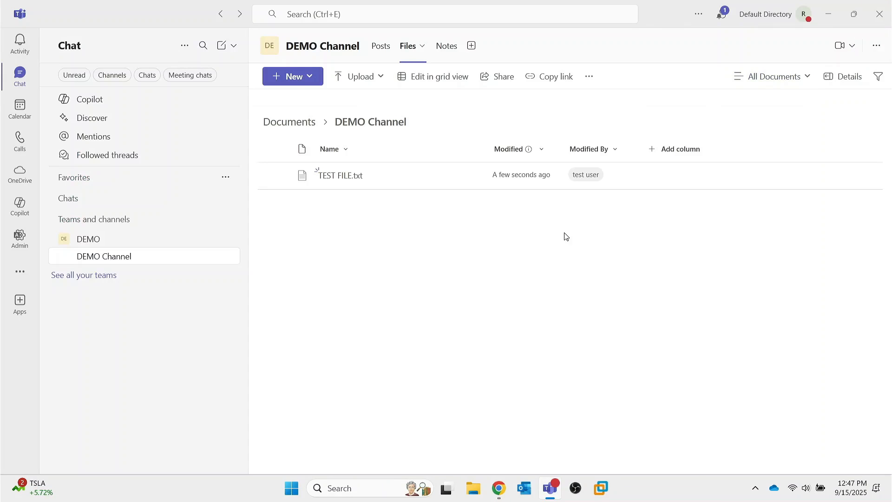
- Add a Whiteboard tab named Whiteboard to the DEMO Channel, with a post to the channel about it
{"action": "left_click", "coordinate": [472, 46]}
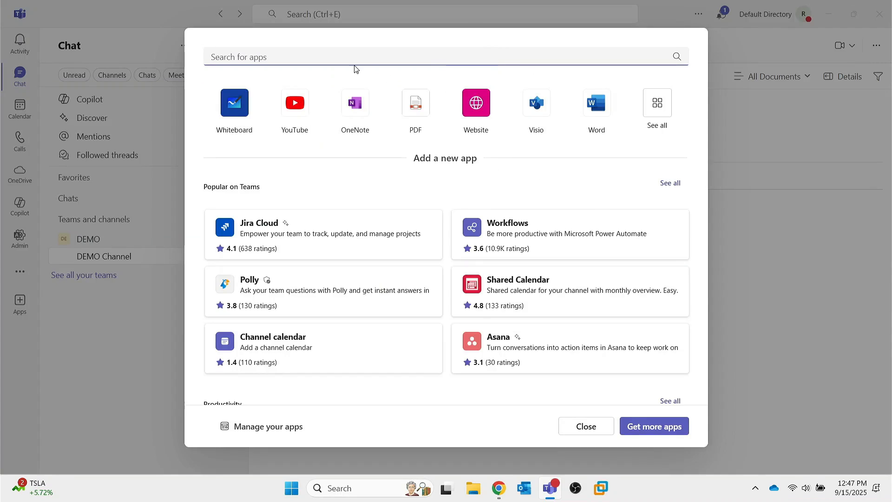
{"action": "left_click", "coordinate": [242, 110]}
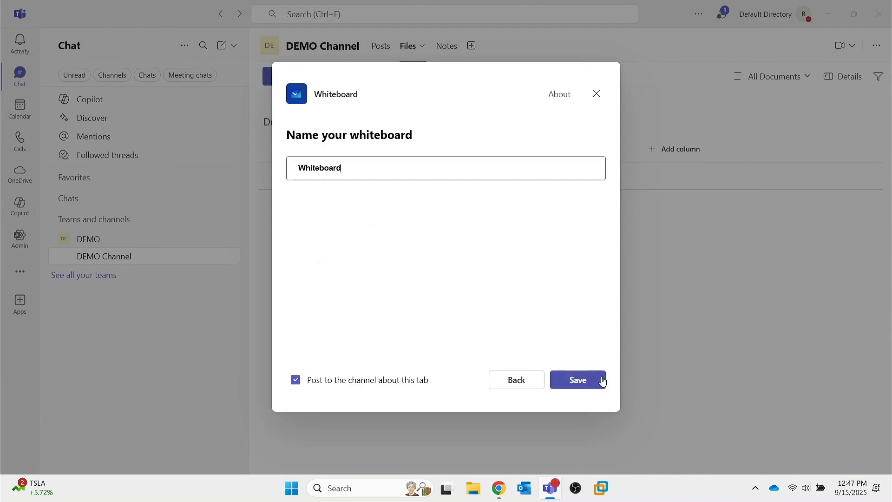
{"action": "left_click", "coordinate": [588, 381]}
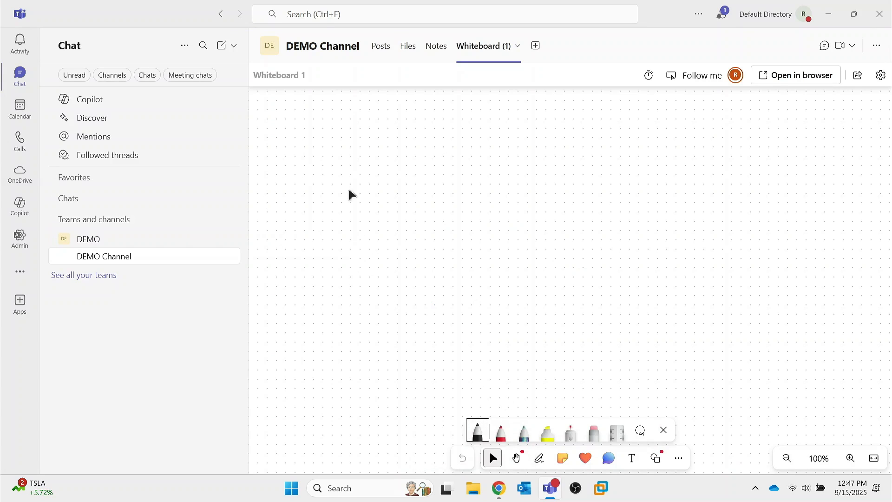
- Draw a large freehand rectangle with the black pen on the left part of the whiteboard canvas
{"action": "left_click", "coordinate": [539, 458]}
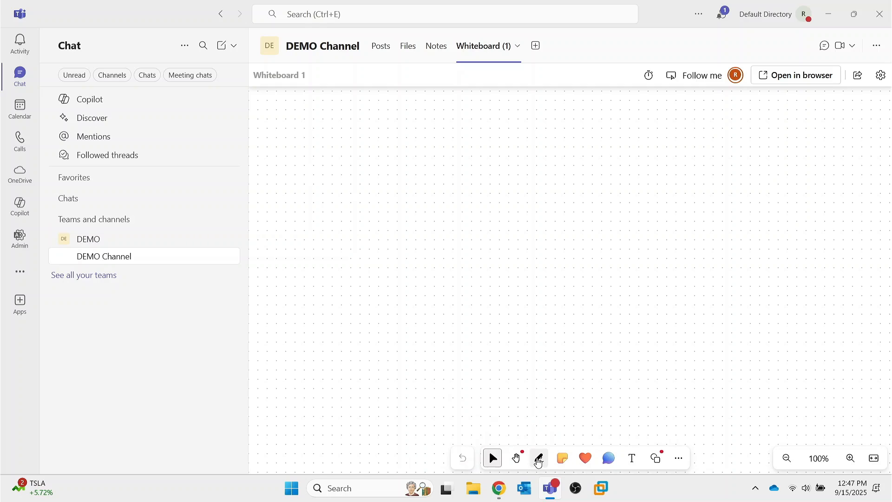
{"action": "mouse_move", "coordinate": [293, 140]}
{"action": "left_mouse_down"}
{"action": "mouse_move", "coordinate": [433, 312]}
{"action": "mouse_move", "coordinate": [486, 319]}
{"action": "left_mouse_up"}
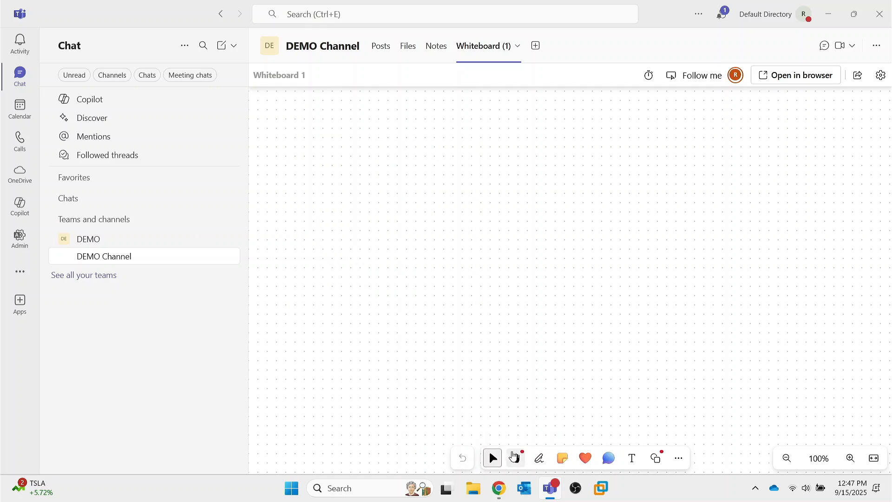
{"action": "left_click", "coordinate": [540, 459]}
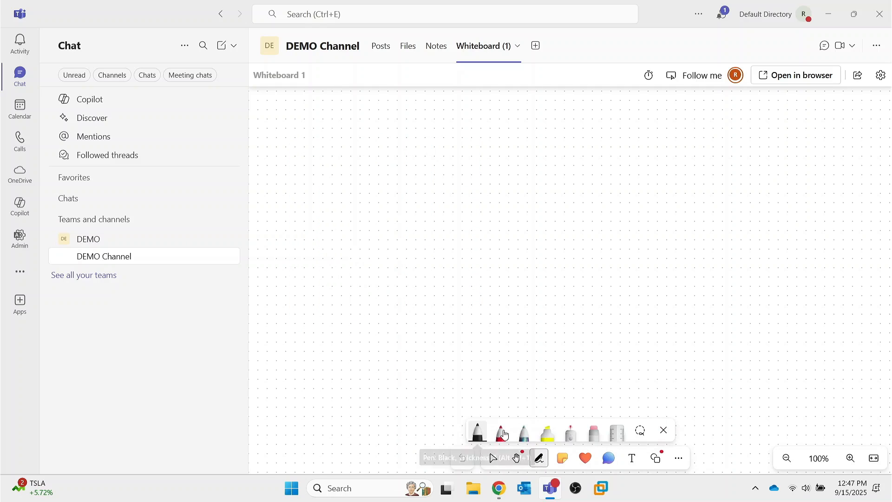
{"action": "left_click", "coordinate": [477, 432]}
{"action": "mouse_move", "coordinate": [290, 130]}
{"action": "left_mouse_down"}
{"action": "mouse_move", "coordinate": [292, 158]}
{"action": "mouse_move", "coordinate": [454, 277]}
{"action": "mouse_move", "coordinate": [309, 112]}
{"action": "mouse_move", "coordinate": [284, 122]}
{"action": "left_mouse_up"}
- Switch to the Windows Sandbox Teams session and draw a red freehand rectangle beside the black one on the channel's whiteboard
{"action": "key", "text": "alt+Tab"}
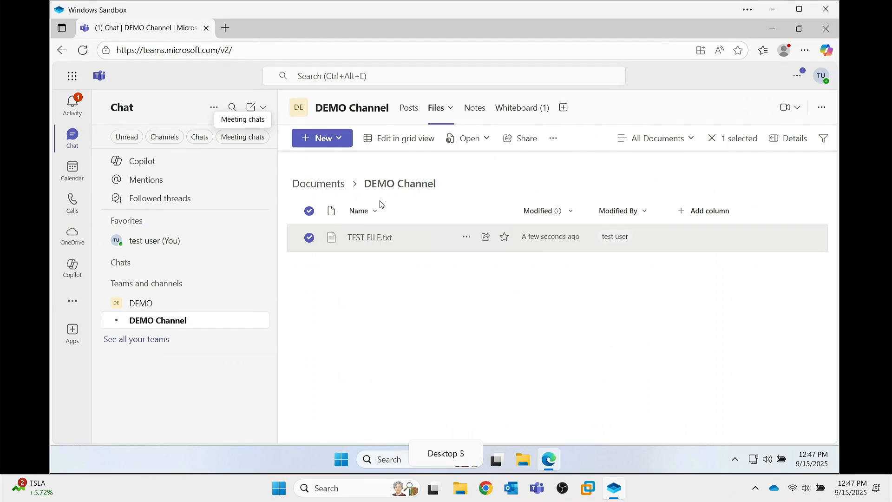
{"action": "left_click", "coordinate": [541, 109]}
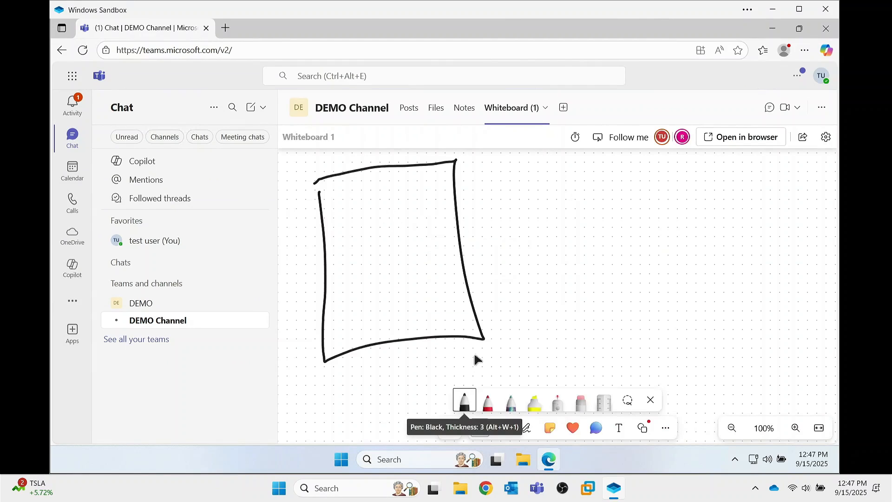
{"action": "left_click", "coordinate": [487, 401]}
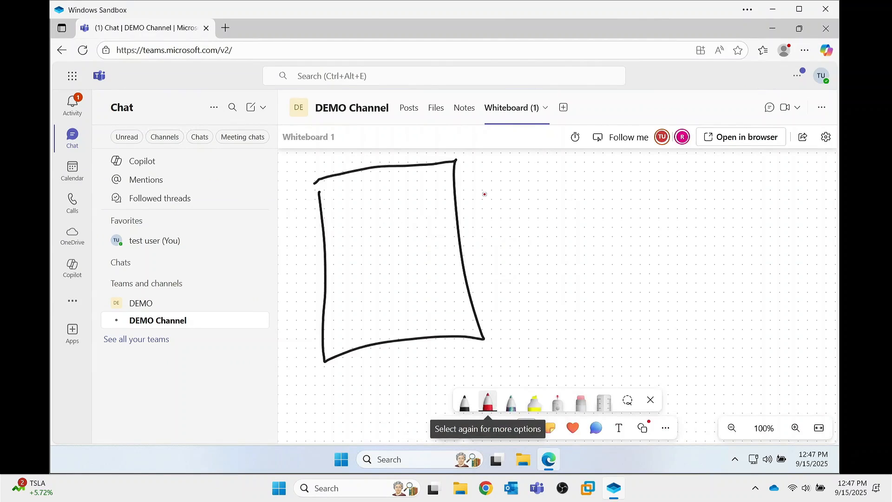
{"action": "mouse_move", "coordinate": [499, 180]}
{"action": "left_mouse_down"}
{"action": "mouse_move", "coordinate": [625, 329]}
{"action": "mouse_move", "coordinate": [480, 182]}
{"action": "left_mouse_up"}
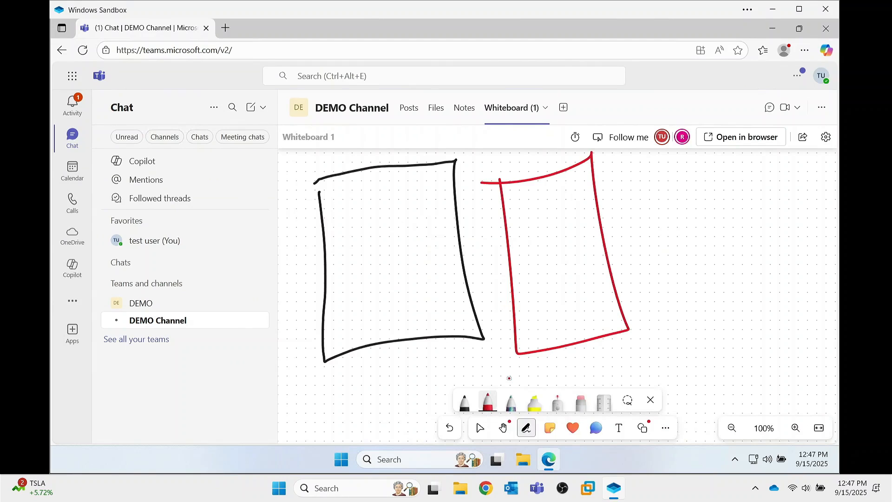
- Draw a horizontal double-headed arrow between the black and red rectangles with the multicoloured pen
{"action": "left_click", "coordinate": [510, 402]}
{"action": "mouse_move", "coordinate": [417, 269]}
{"action": "left_mouse_down"}
{"action": "mouse_move", "coordinate": [574, 265]}
{"action": "mouse_move", "coordinate": [546, 291]}
{"action": "left_mouse_up"}
{"action": "mouse_move", "coordinate": [414, 271]}
{"action": "left_mouse_down"}
{"action": "mouse_move", "coordinate": [430, 245]}
{"action": "mouse_move", "coordinate": [437, 289]}
{"action": "left_mouse_up"}
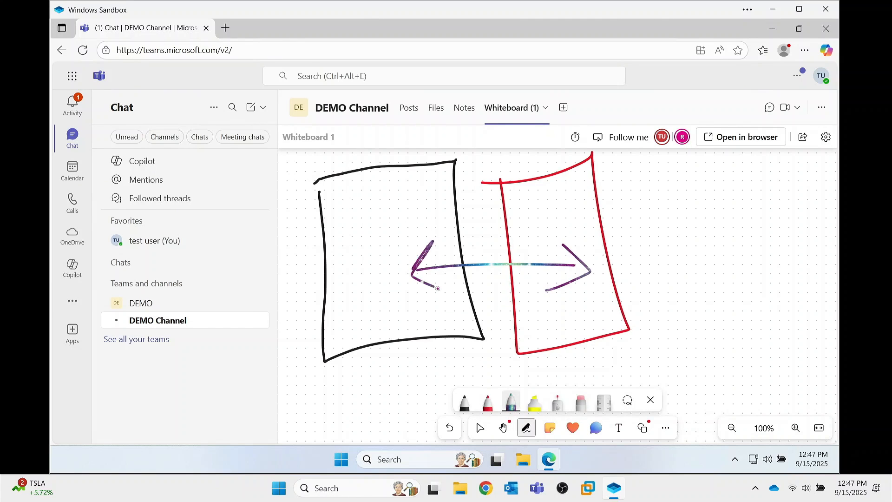
- Switch back to the desktop Teams session and erase the black rectangle, red rectangle and double-headed arrow from the channel's whiteboard
{"action": "key", "text": "ctrl+super+Right"}
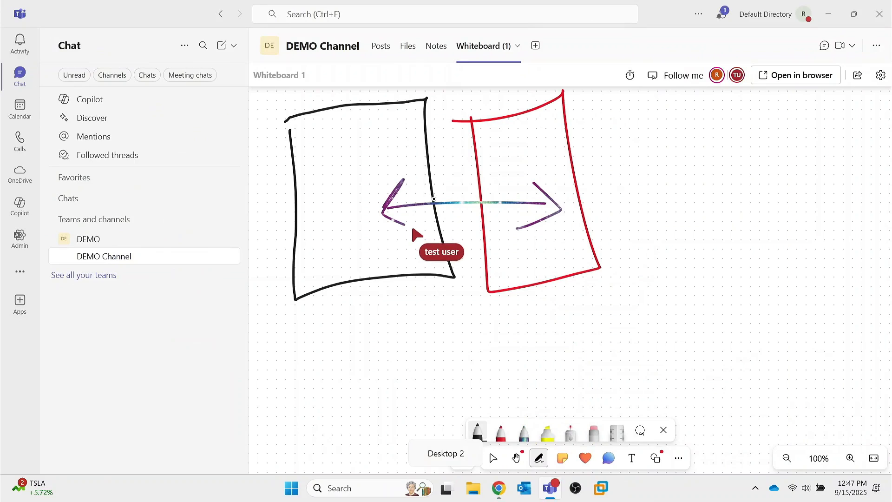
{"action": "left_click", "coordinate": [593, 432]}
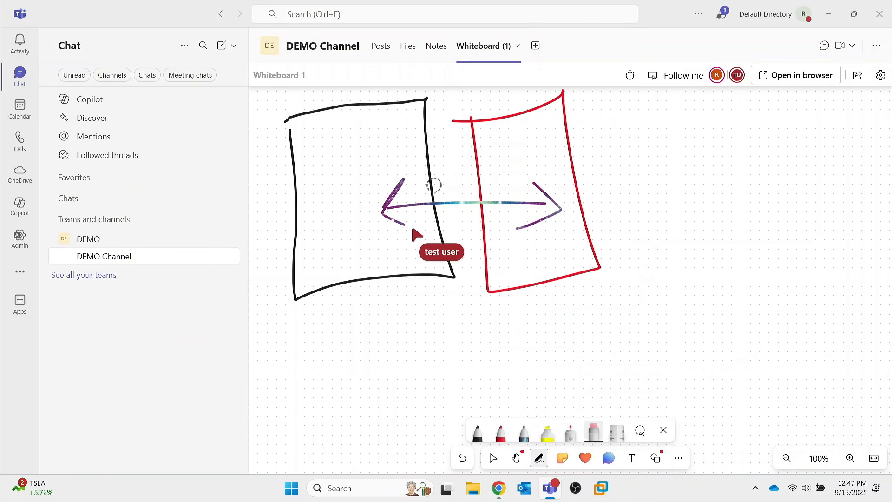
{"action": "mouse_move", "coordinate": [433, 185]}
{"action": "left_mouse_down"}
{"action": "mouse_move", "coordinate": [394, 217]}
{"action": "mouse_move", "coordinate": [551, 156]}
{"action": "mouse_move", "coordinate": [503, 283]}
{"action": "left_mouse_up"}
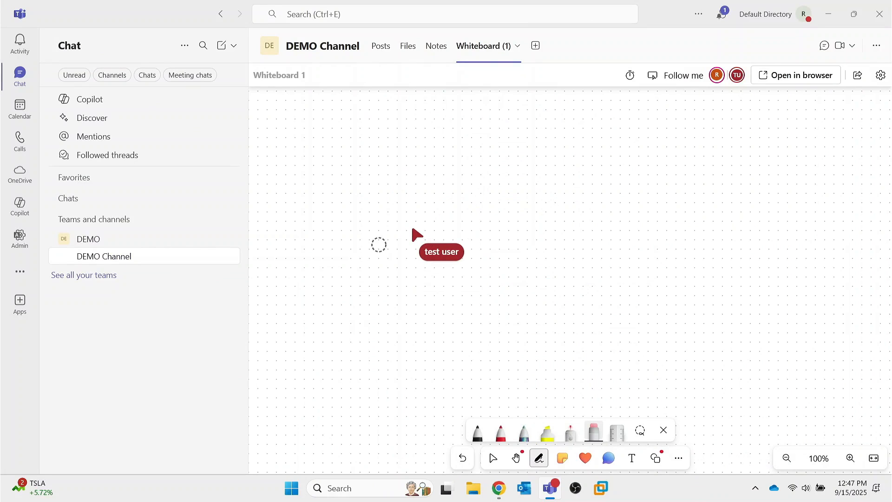
- Browse the apps that can be added as tabs to DEMO Channel and open the DEMO team's list of installed apps
{"action": "left_click", "coordinate": [535, 45]}
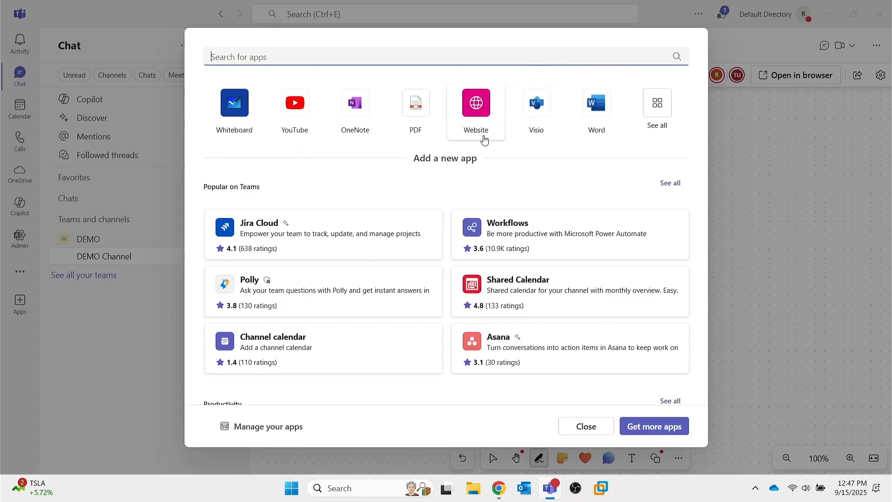
{"action": "scroll", "coordinate": [382, 306], "scroll_direction": "down", "scroll_amount": 10}
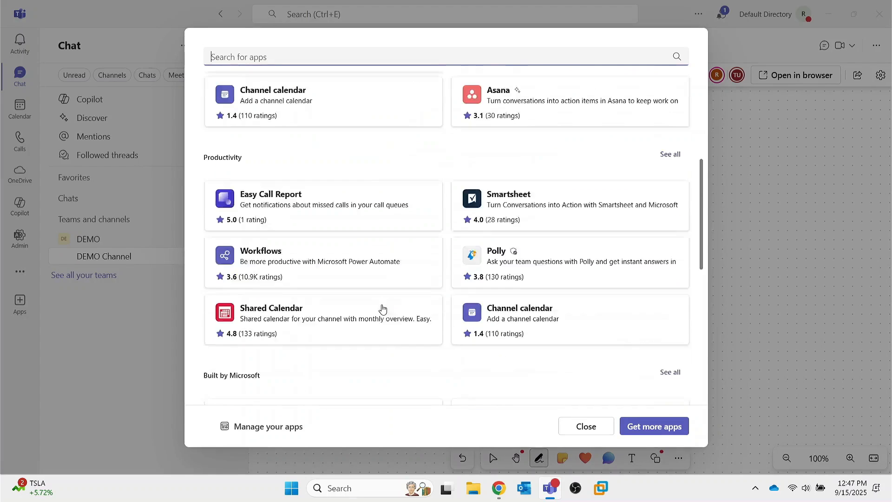
{"action": "scroll", "coordinate": [382, 309], "scroll_direction": "down", "scroll_amount": 3}
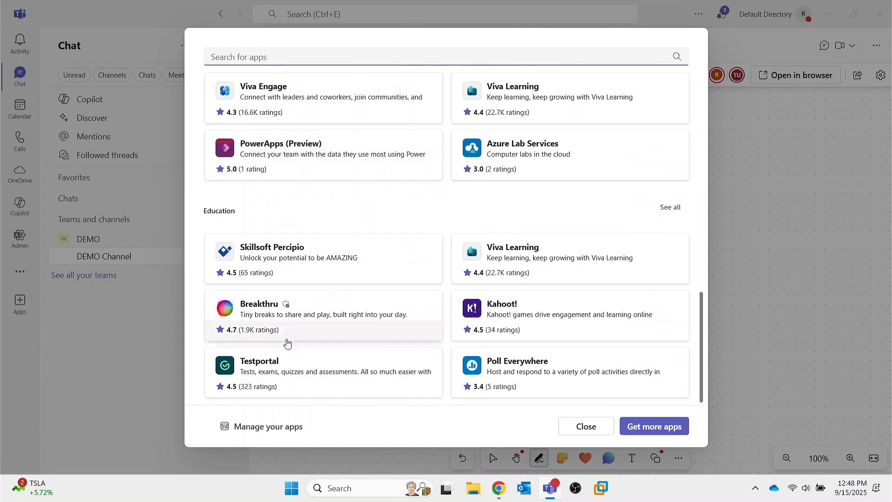
{"action": "left_click", "coordinate": [258, 426]}
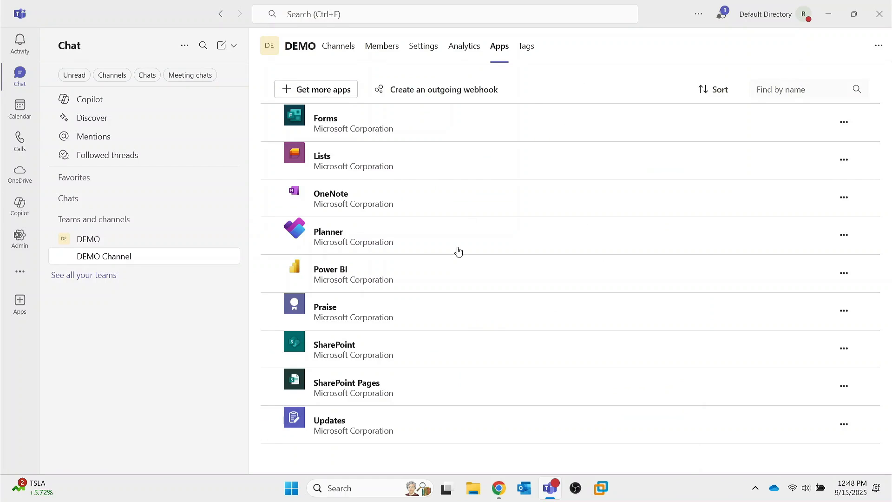
- Browse the Teams app store for more apps, examining the featured apps, categories and industries
{"action": "left_click", "coordinate": [335, 95]}
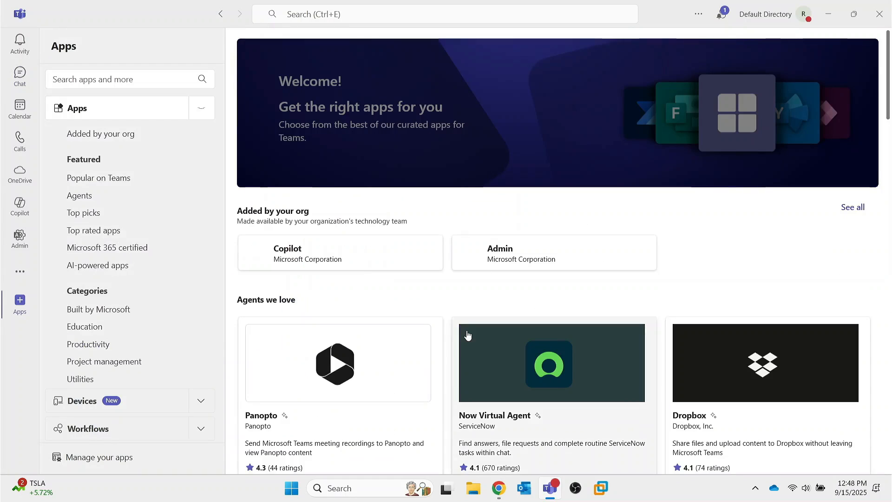
{"action": "scroll", "coordinate": [465, 335], "scroll_direction": "down", "scroll_amount": 15}
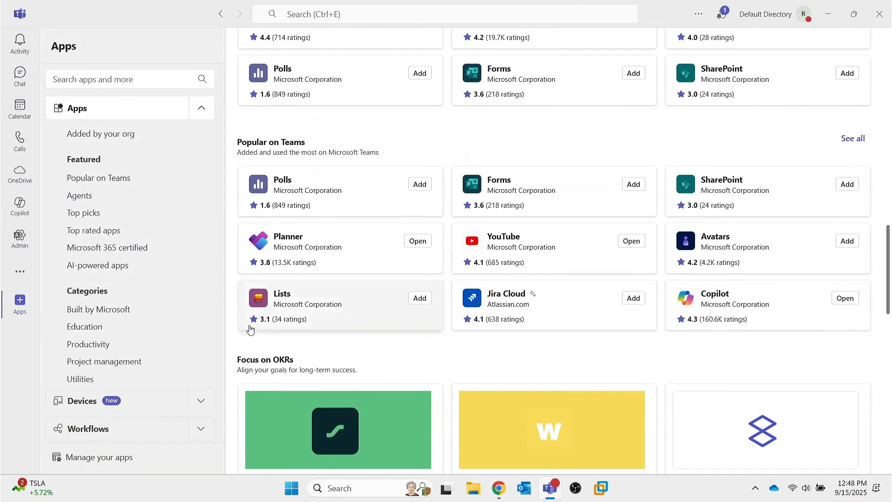
{"action": "scroll", "coordinate": [328, 253], "scroll_direction": "down", "scroll_amount": 4}
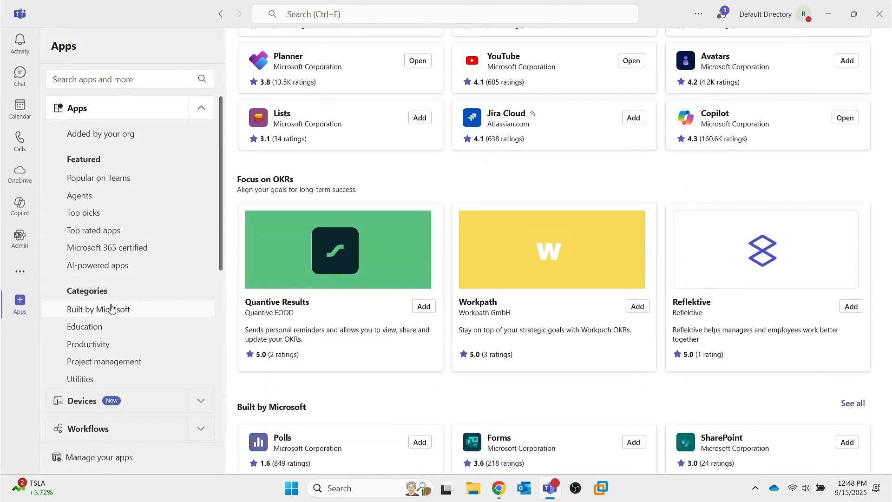
{"action": "scroll", "coordinate": [110, 309], "scroll_direction": "down", "scroll_amount": 3}
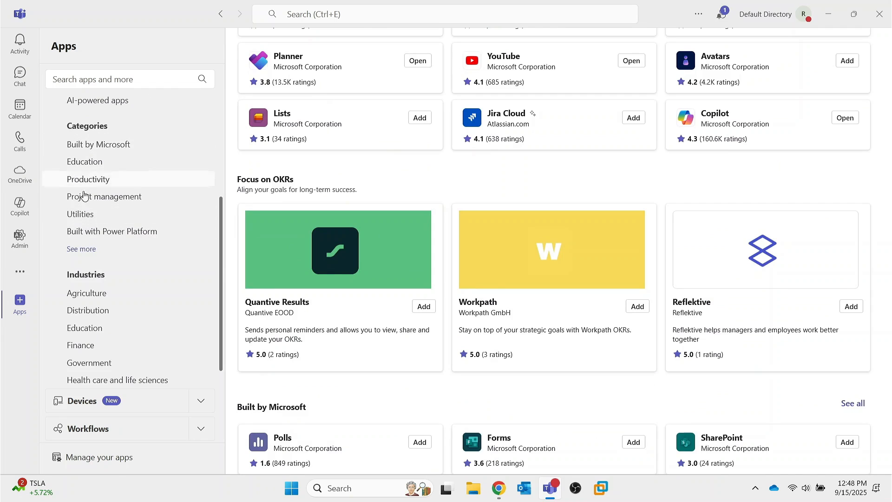
{"action": "scroll", "coordinate": [122, 178], "scroll_direction": "up", "scroll_amount": 3}
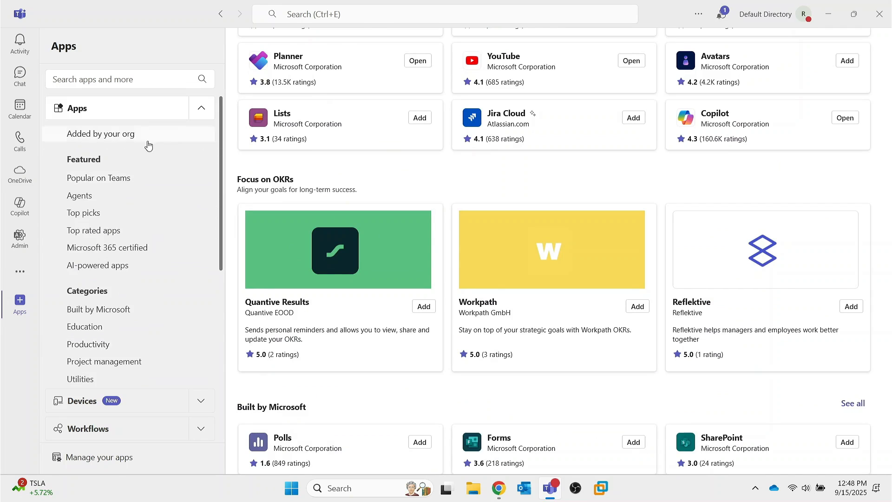
{"action": "scroll", "coordinate": [279, 125], "scroll_direction": "up", "scroll_amount": 6}
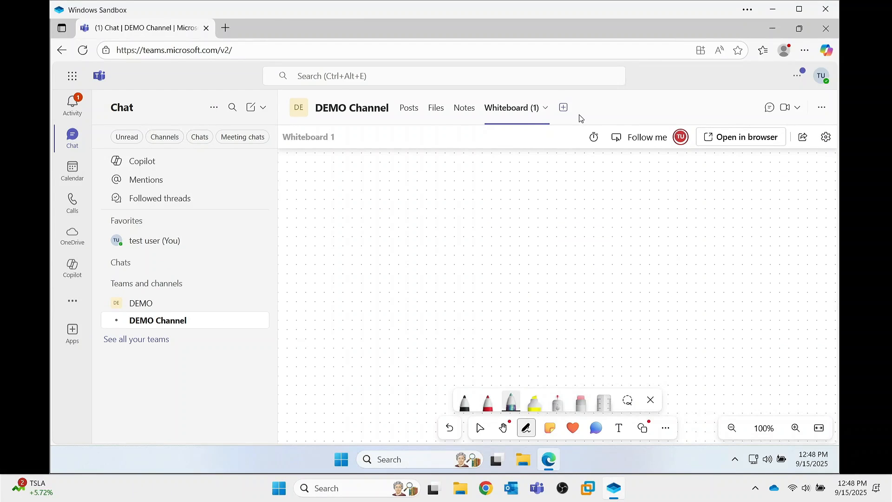
{"action": "key", "text": "ctrl+super+Left"}
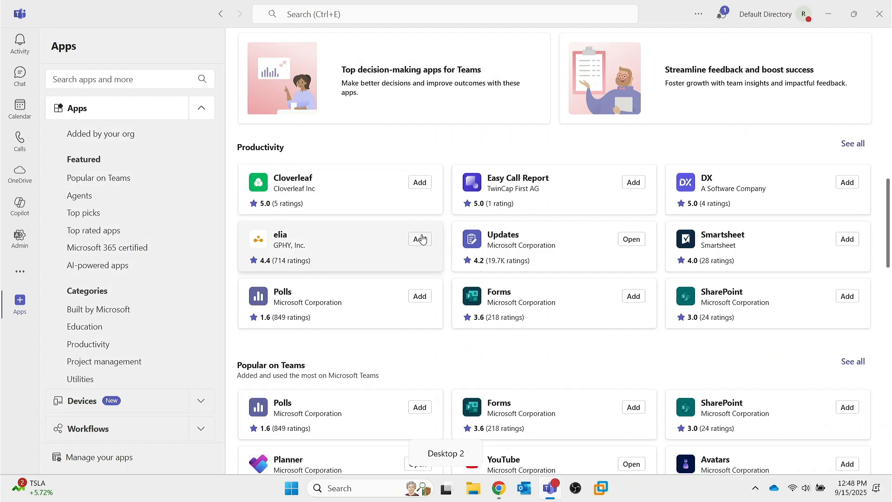
{"action": "scroll", "coordinate": [422, 239], "scroll_direction": "up", "scroll_amount": 10}
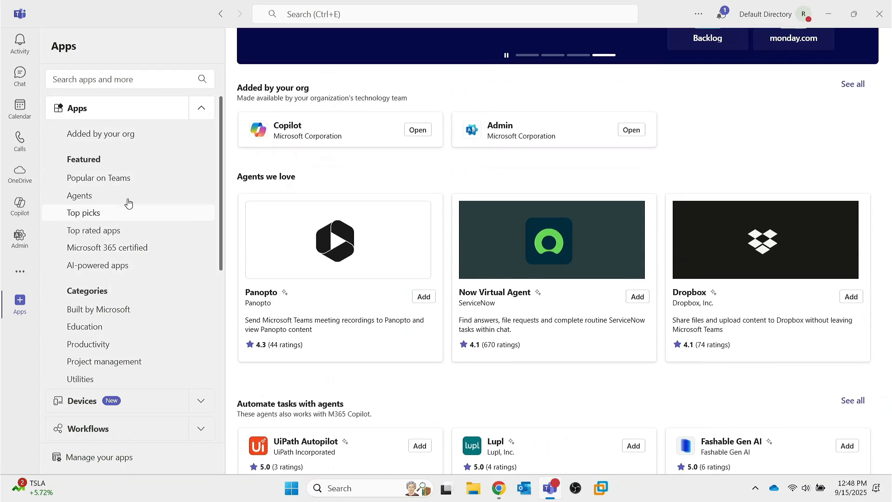
- Return to DEMO Channel and delete TEST FILE.txt from its shared files
{"action": "left_click", "coordinate": [20, 74]}
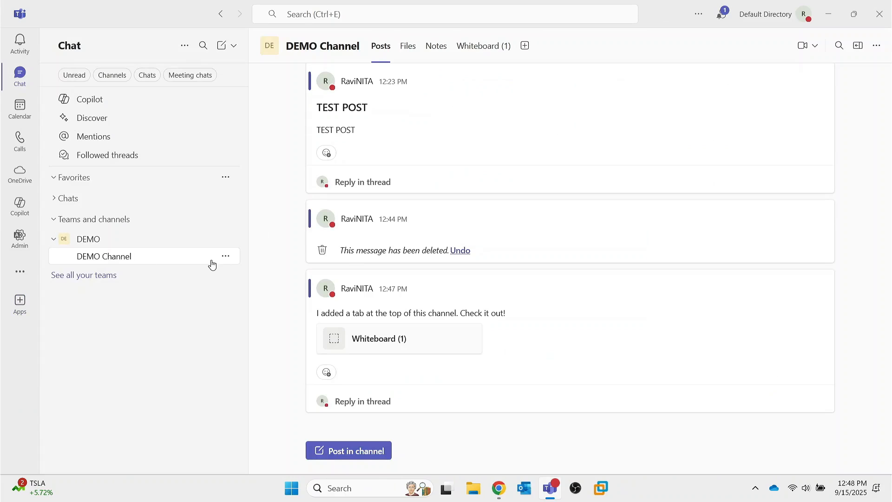
{"action": "left_click", "coordinate": [405, 46]}
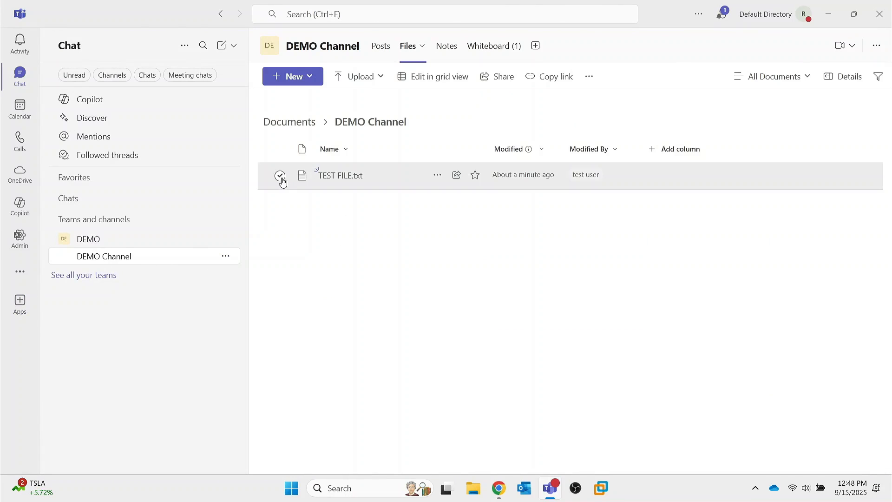
{"action": "left_click", "coordinate": [280, 176]}
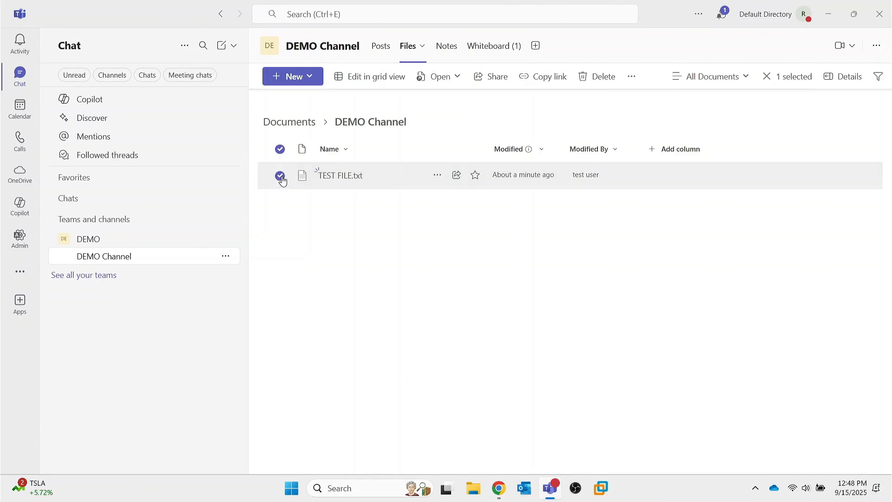
{"action": "left_click", "coordinate": [603, 77]}
{"action": "left_click", "coordinate": [596, 315]}
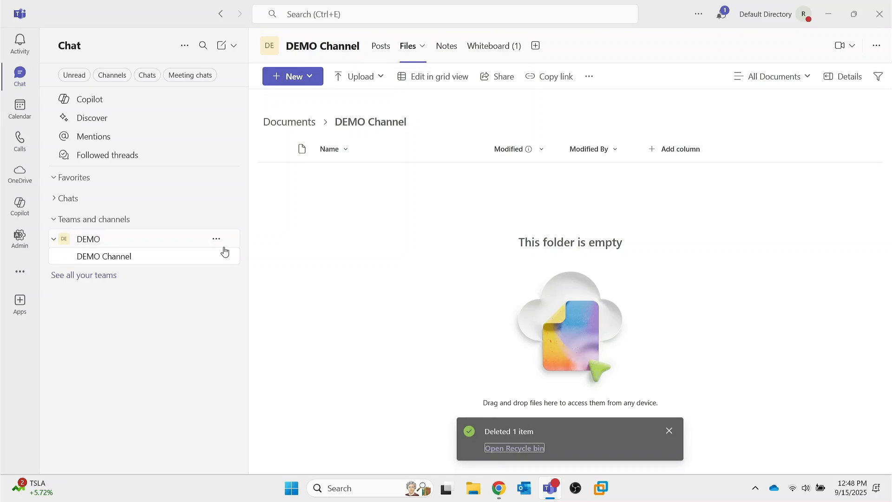
- Request deletion of the DEMO team and acknowledge that everything will be deleted
{"action": "left_click", "coordinate": [217, 240]}
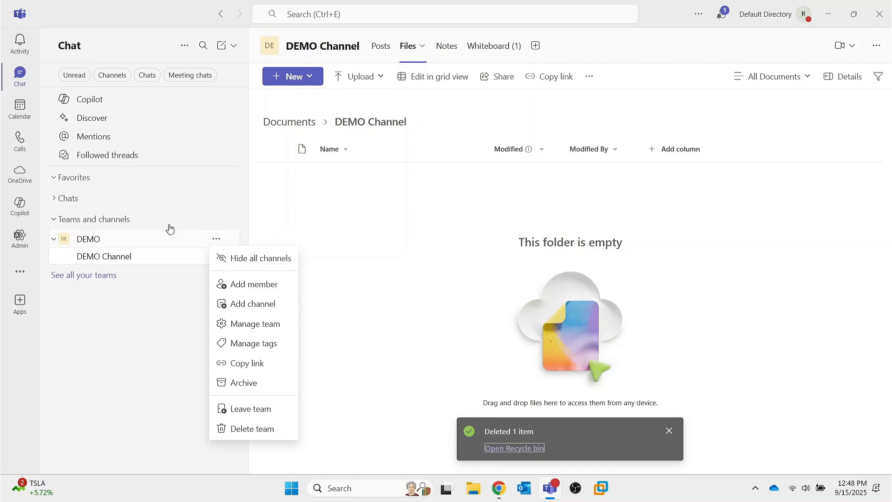
{"action": "left_click", "coordinate": [251, 429]}
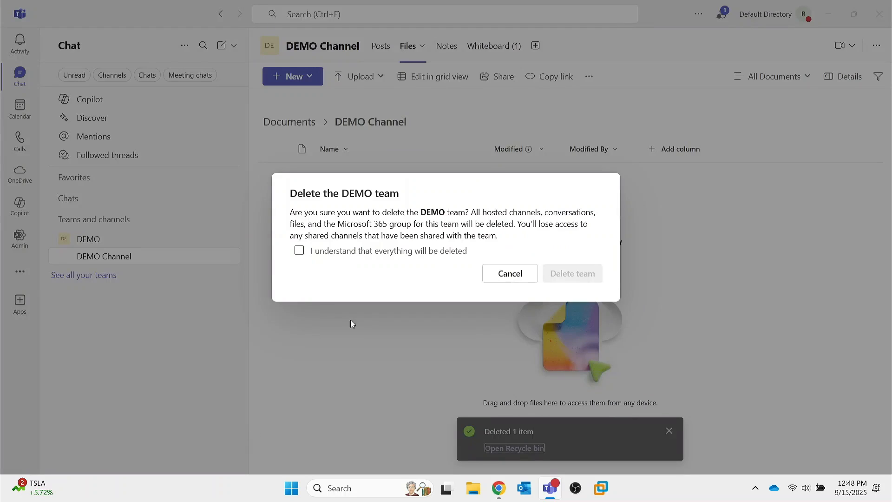
{"action": "left_click", "coordinate": [415, 251]}
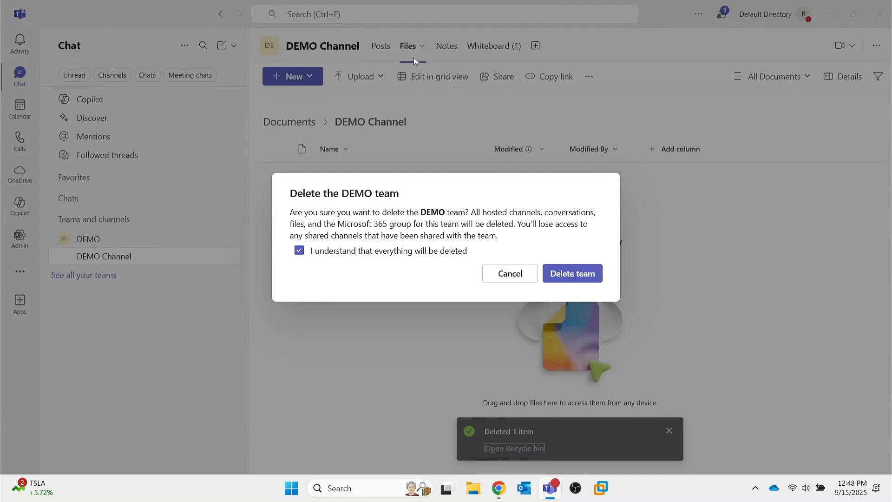